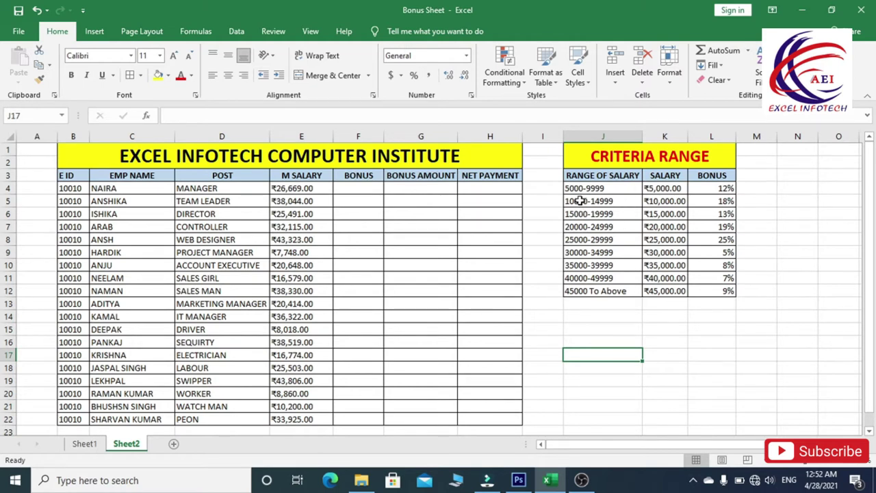
click(580, 191)
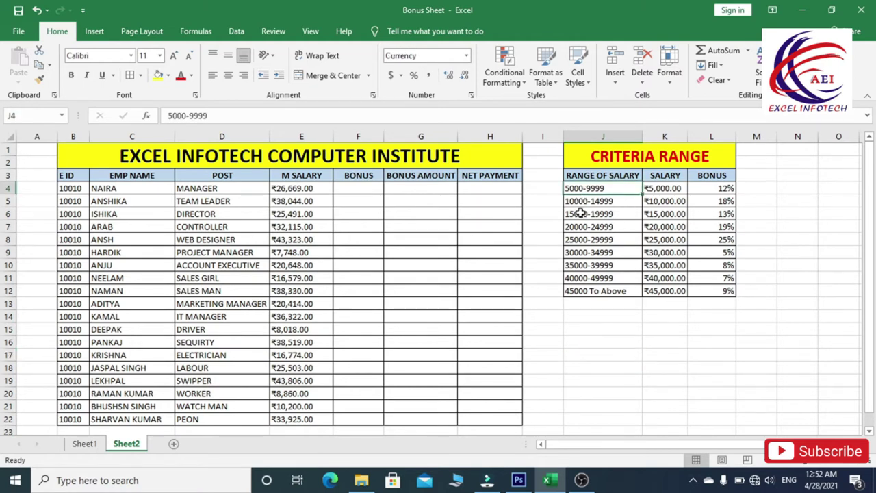
click(724, 192)
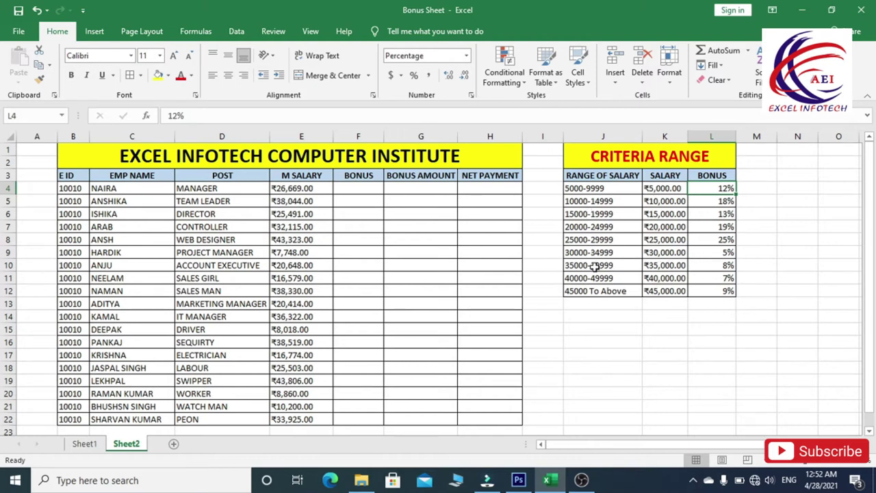
click(587, 244)
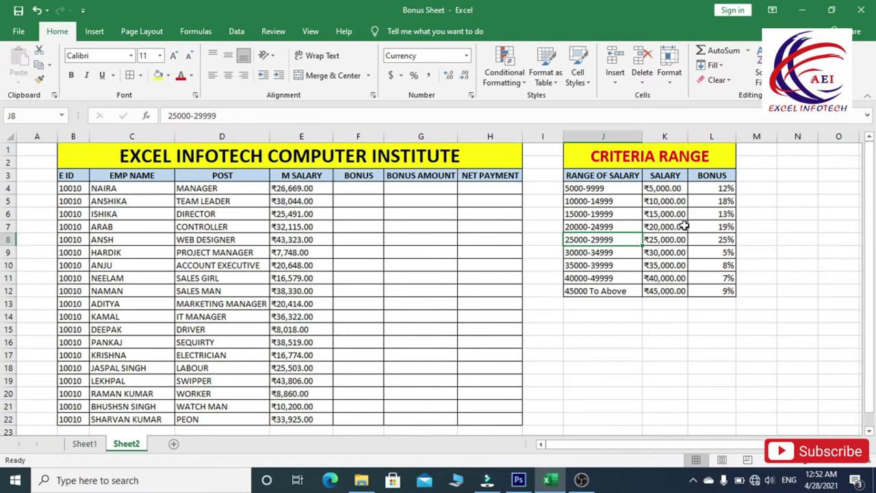
click(714, 240)
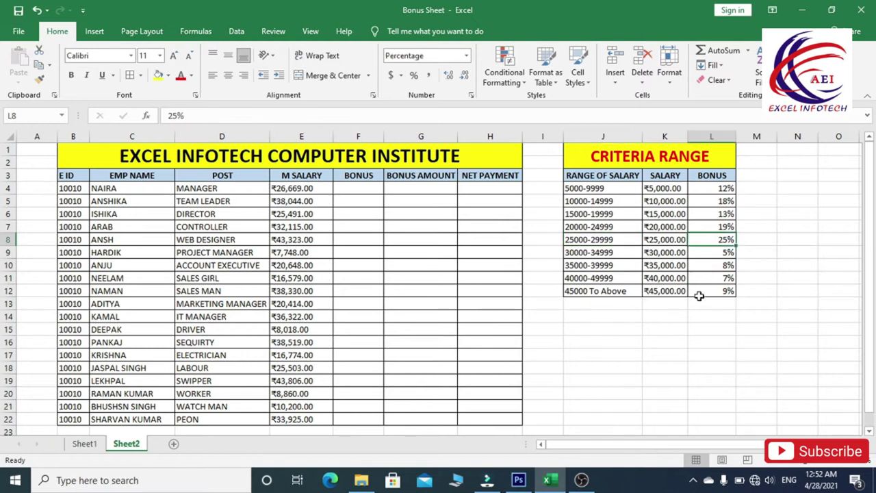
Walk through employee names and salaries, matching the first employee's 26,669 salary to the 25% rate
drag(127, 193, 131, 407)
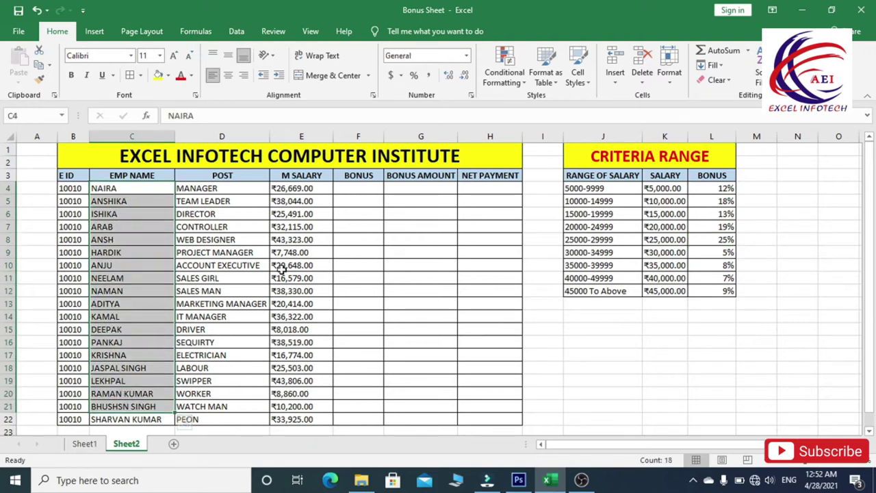
drag(299, 191, 300, 407)
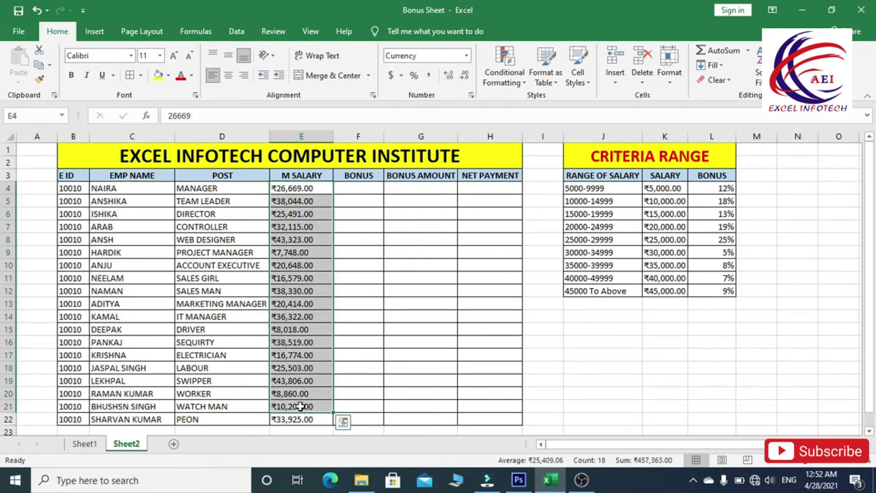
click(114, 191)
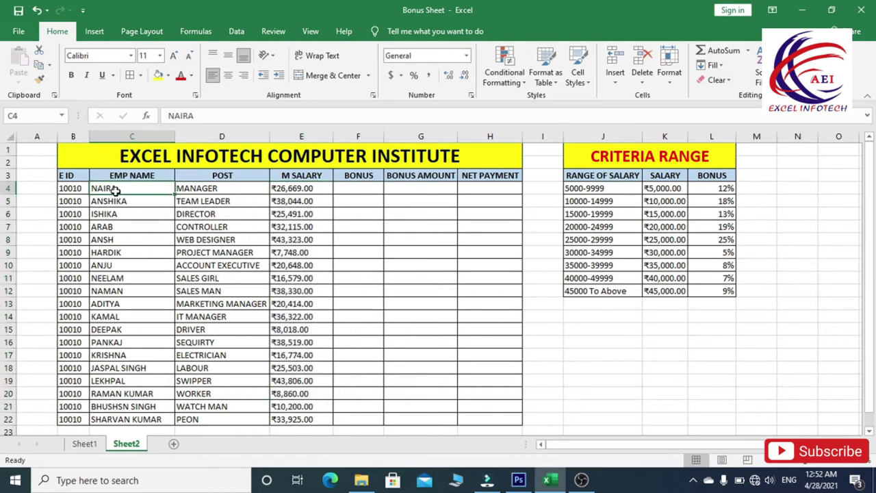
click(294, 189)
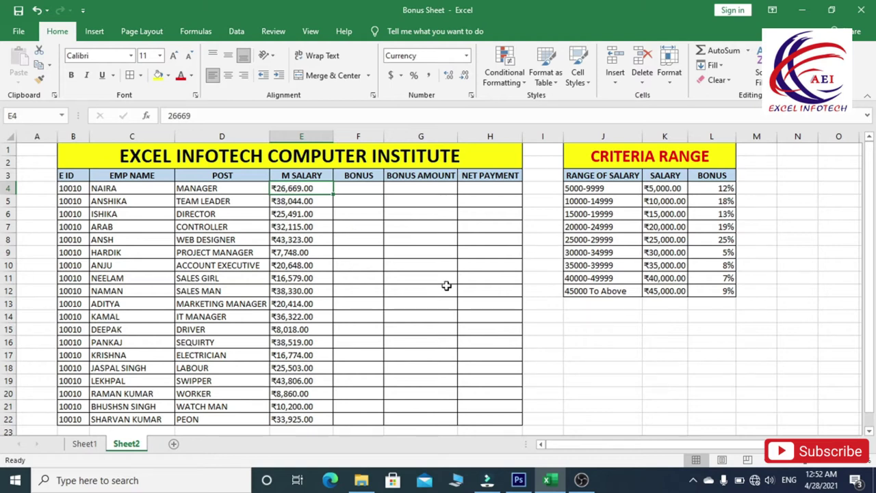
click(363, 191)
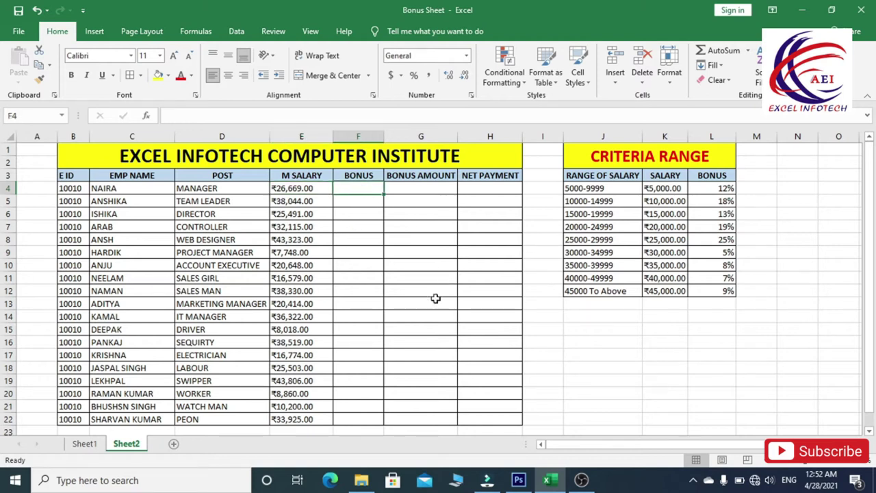
click(721, 239)
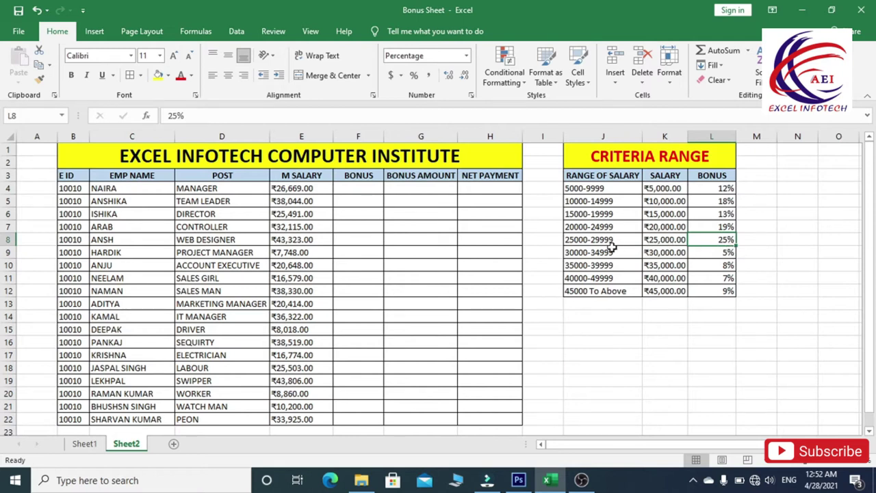
click(587, 241)
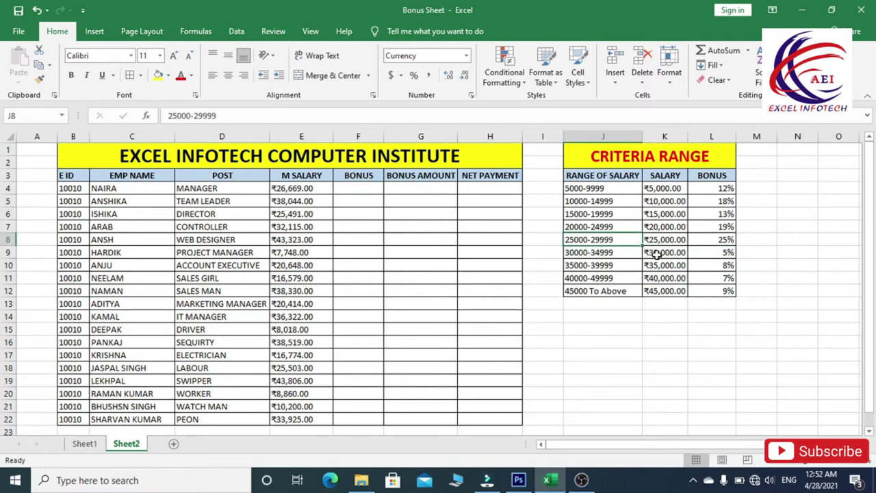
click(718, 240)
click(360, 186)
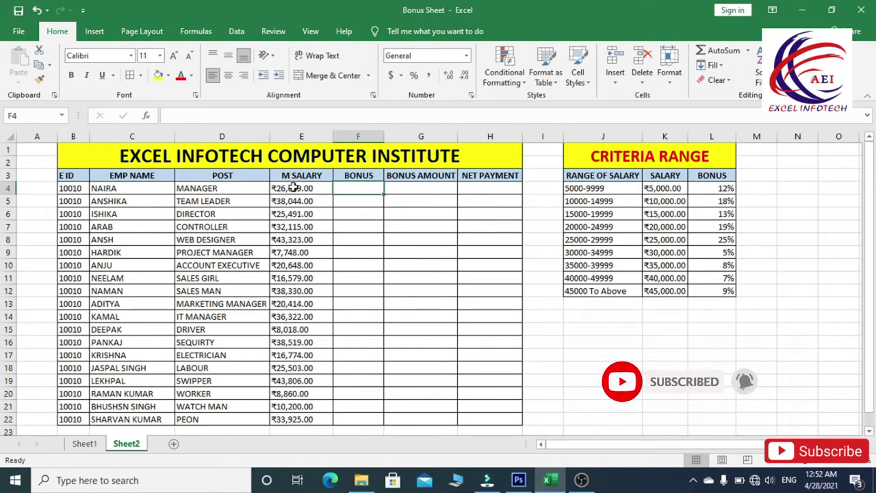
drag(291, 190, 288, 406)
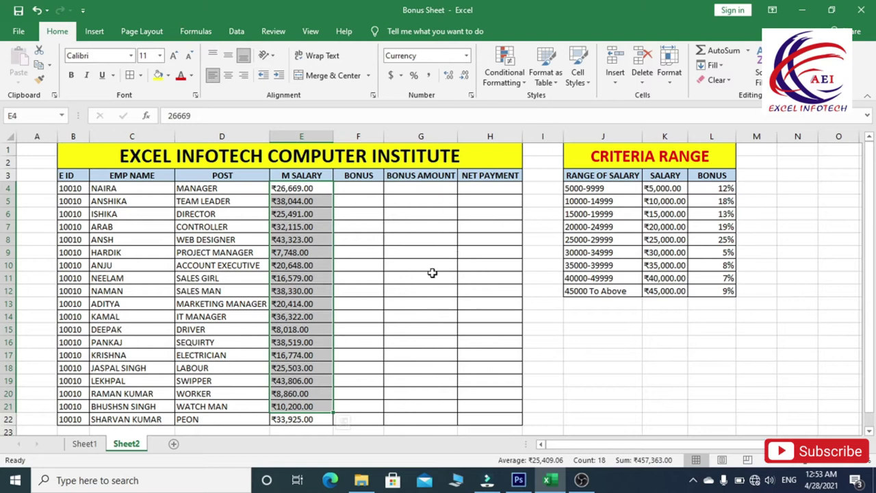
click(425, 246)
click(362, 188)
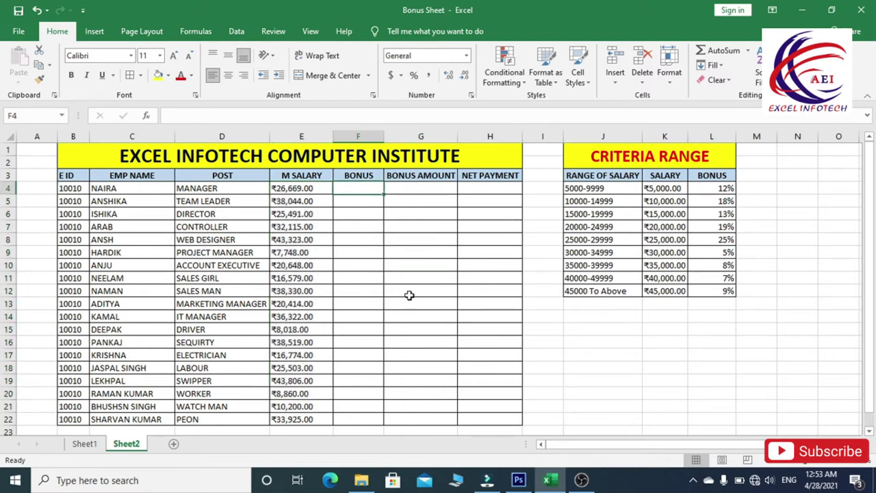
Define the criteria table's SALARY and BONUS columns K3:L12 as the named range BONUS
click(658, 177)
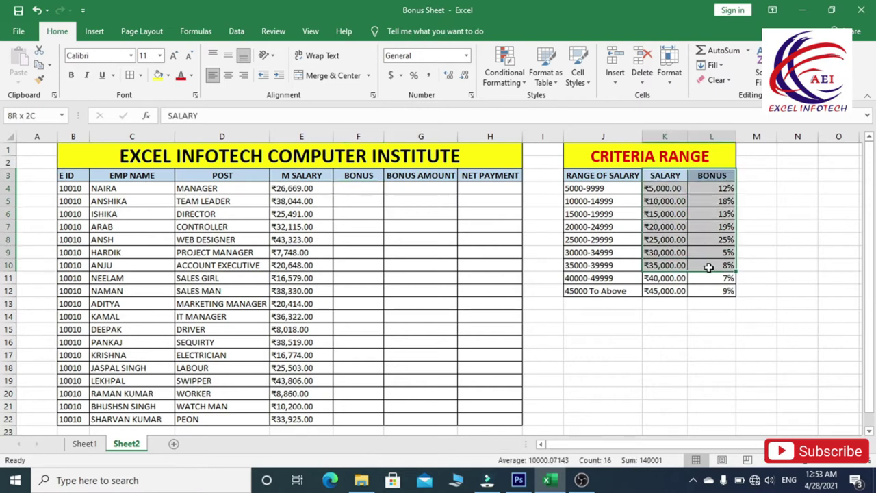
drag(664, 179, 725, 291)
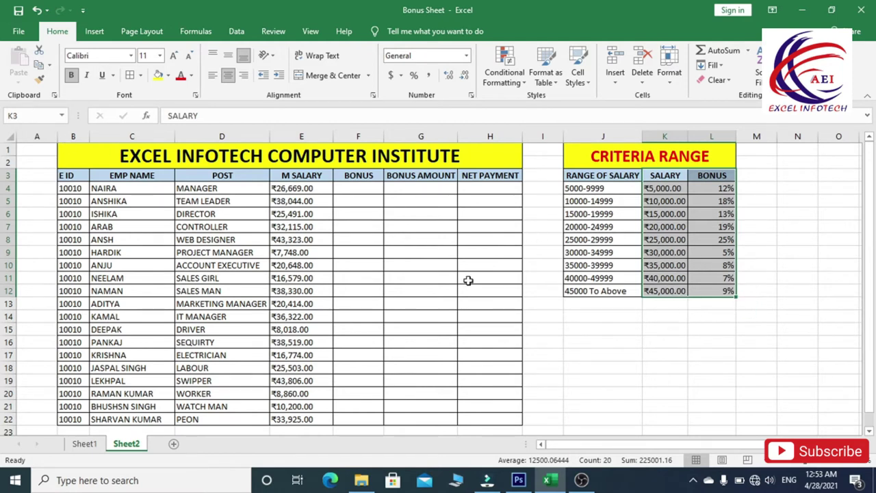
click(41, 116)
text(BONUS)
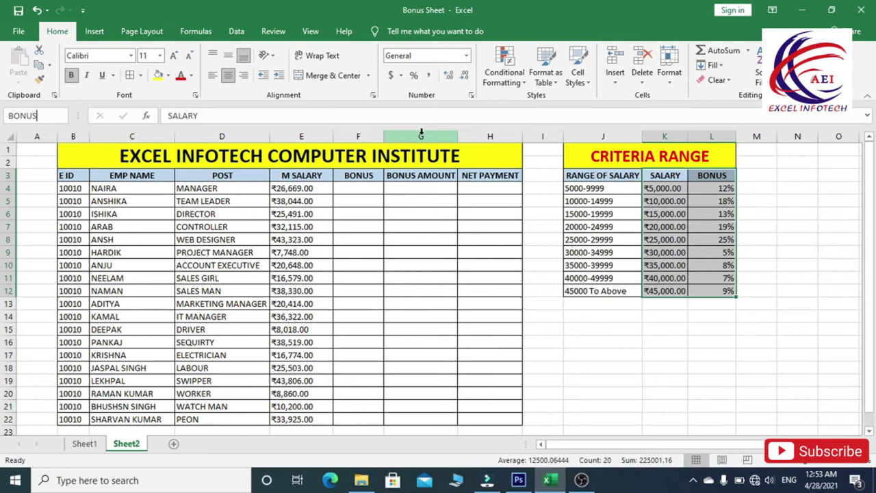
key(Return)
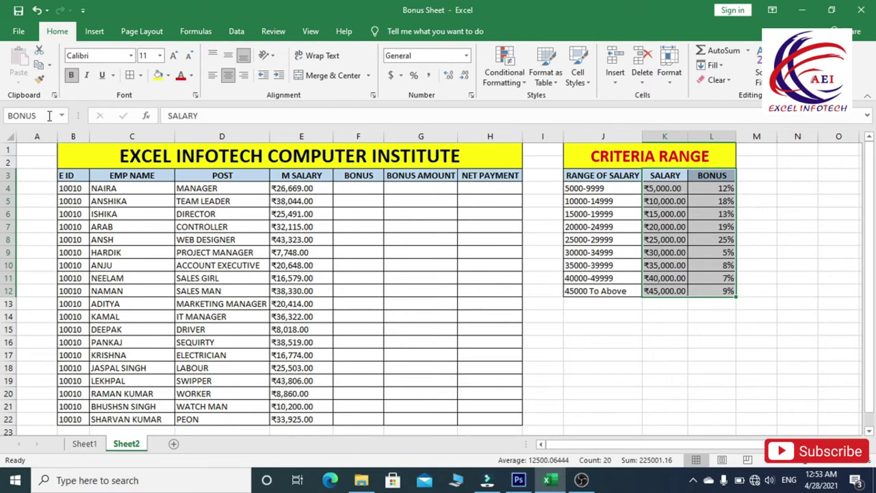
click(340, 191)
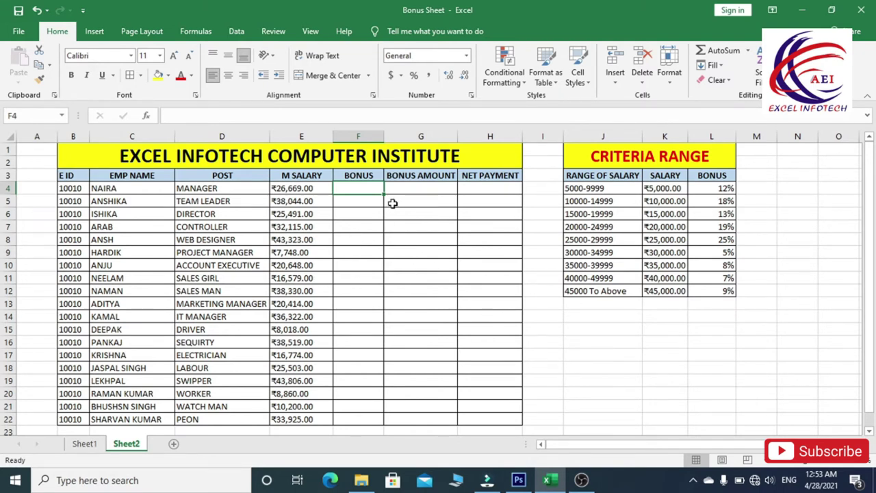
Enter =VLOOKUP(E4,BONUS,2,TRUE) in F4, returning the first employee's 0.25 bonus rate
text(=VL)
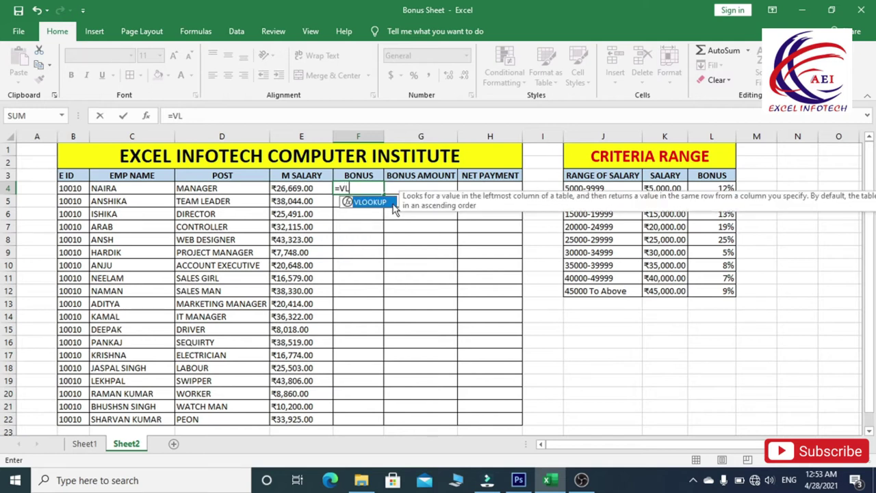
key(Tab)
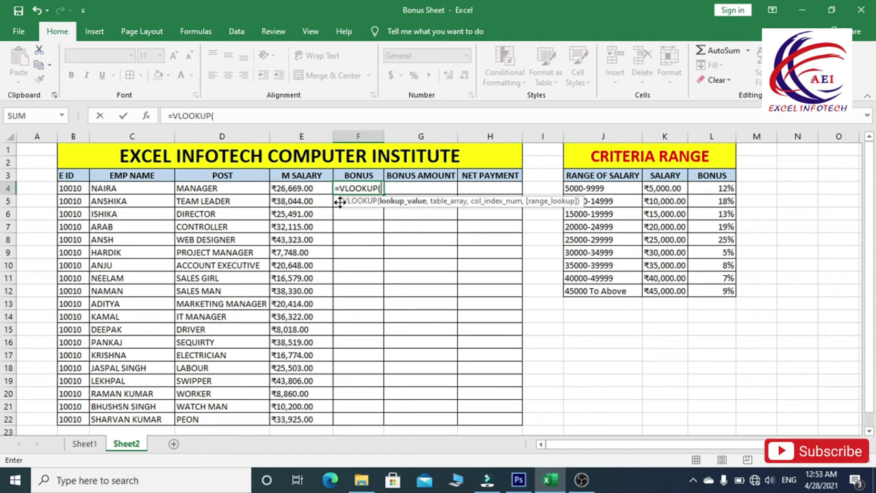
drag(341, 200, 337, 228)
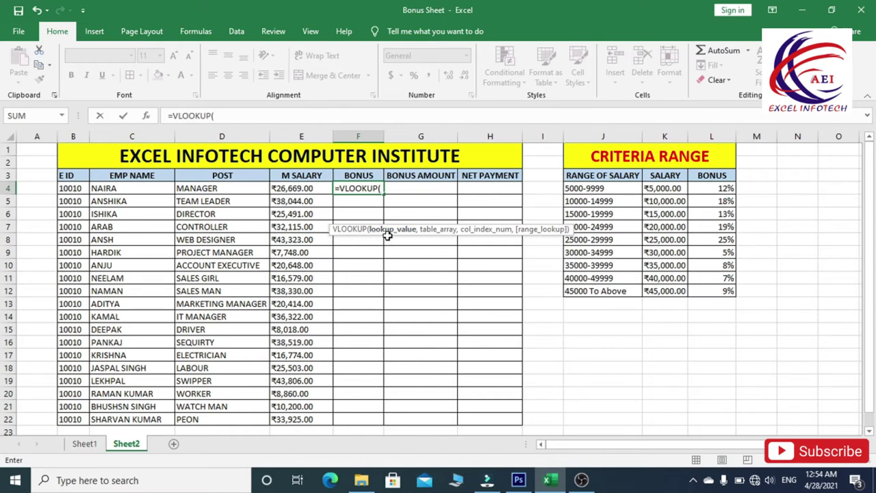
click(299, 190)
text(,)
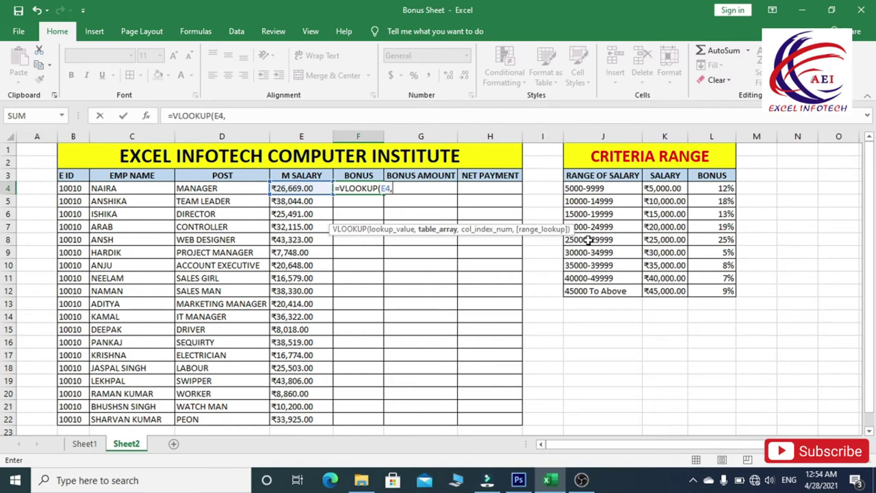
text(BON)
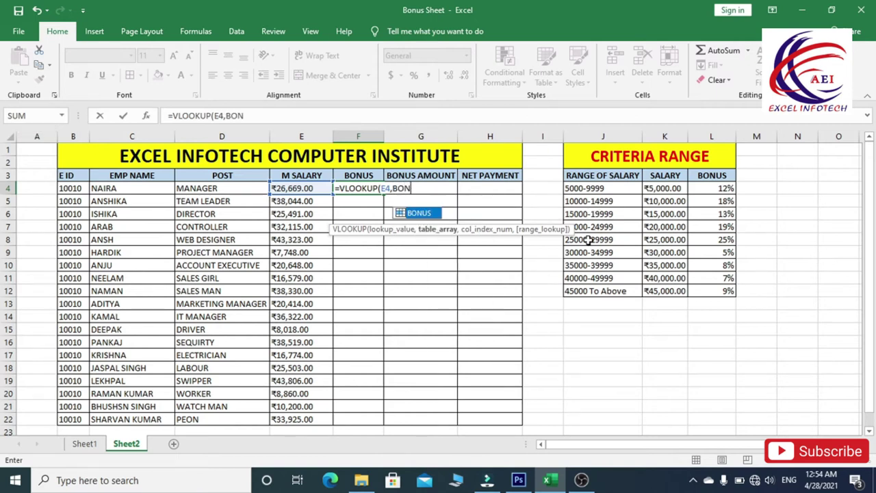
text(US,2)
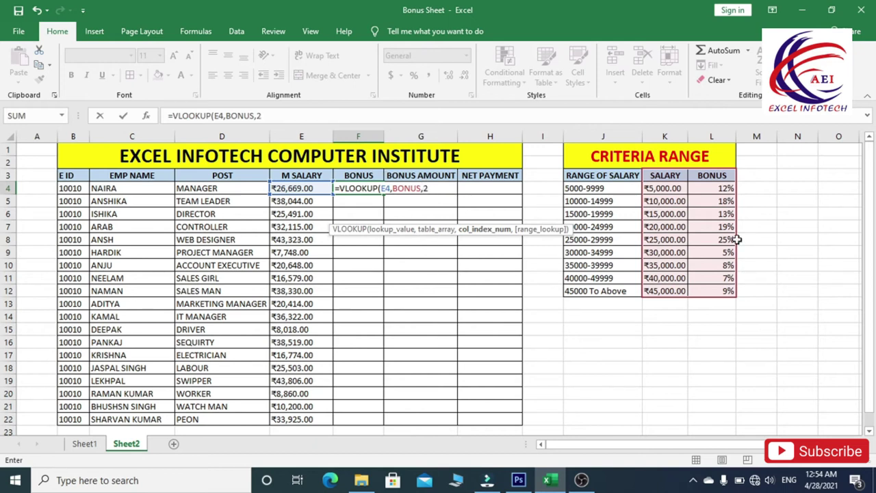
text(,)
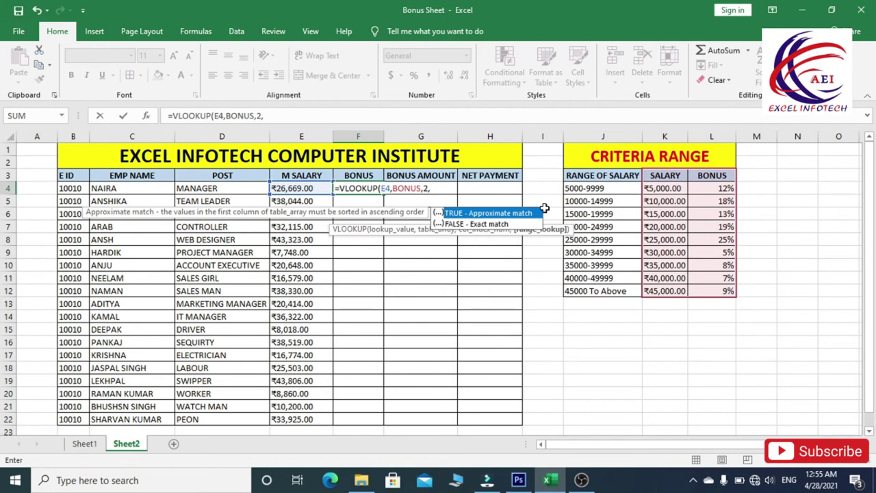
text(TRUE)
text())
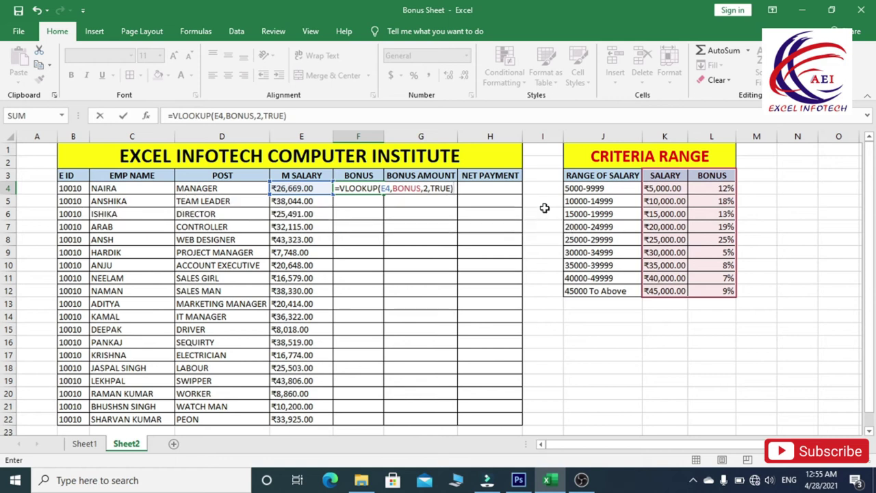
key(Return)
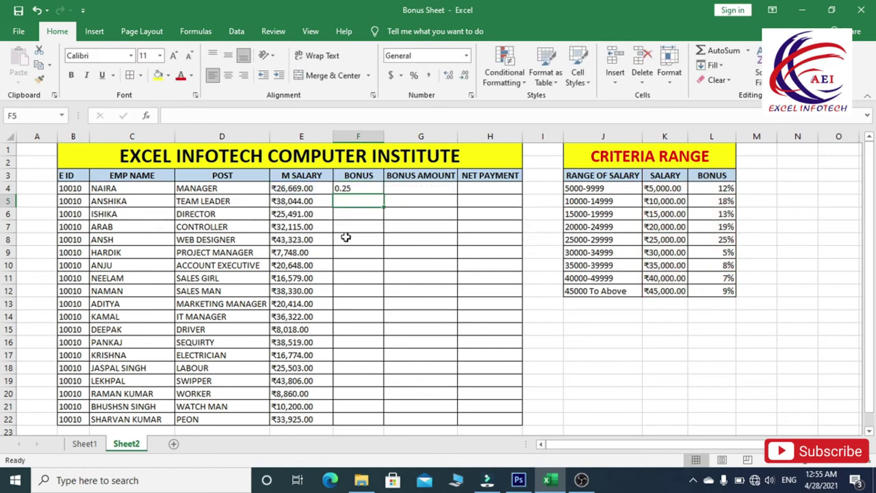
click(352, 191)
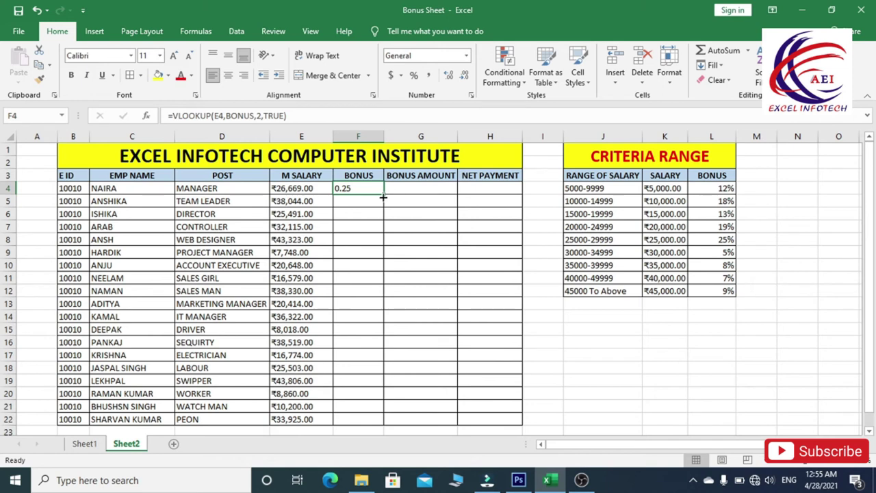
Copy the bonus lookup down to F22 and format the rates as percentages (5% to 25%)
drag(384, 197, 380, 420)
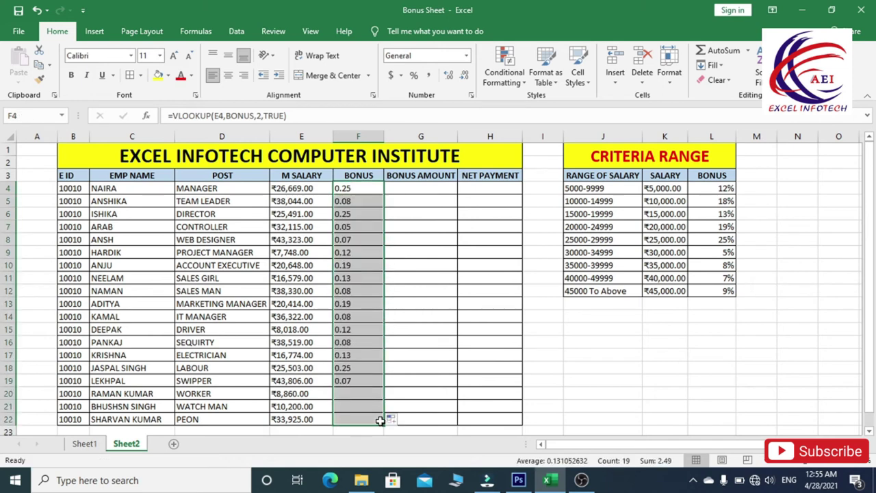
click(414, 75)
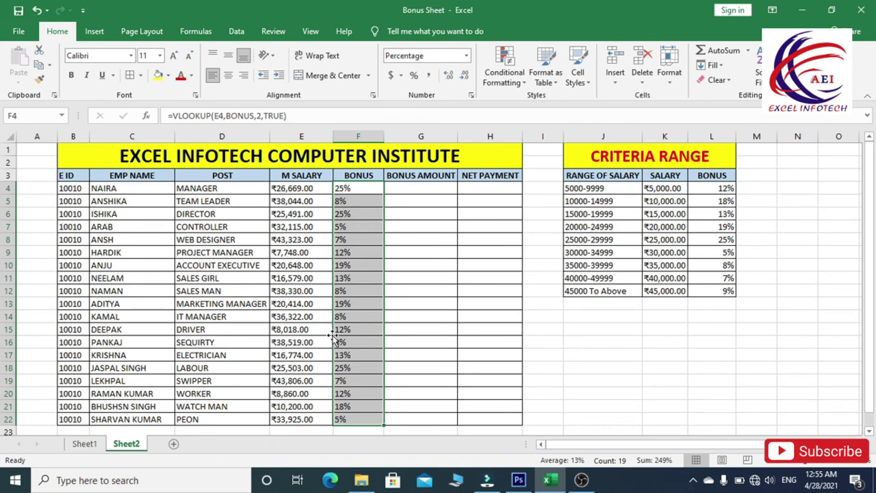
click(419, 188)
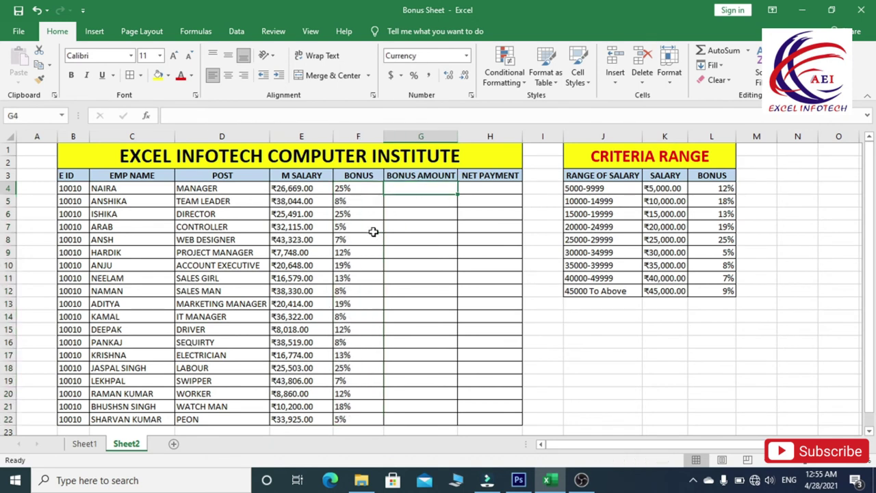
Enter =E4*F4 in G4 and fill it down to G22, giving ₹6,667.25 through ₹1,696.25
click(294, 191)
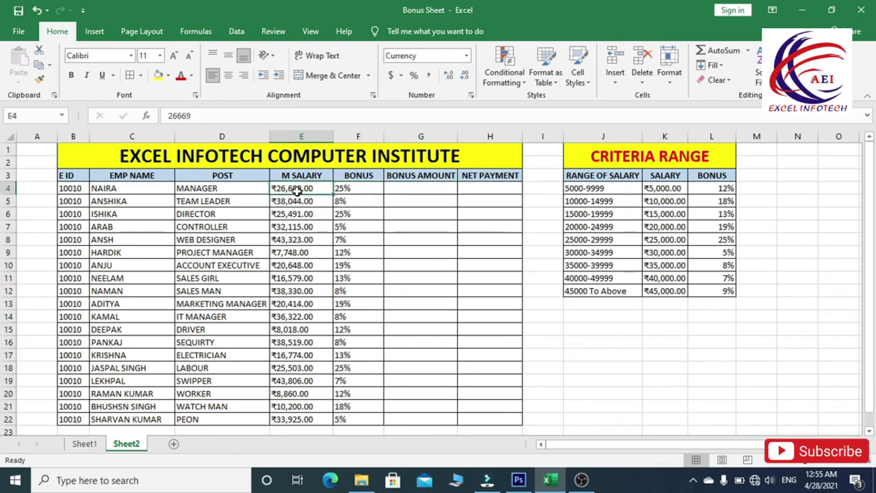
click(359, 191)
click(308, 190)
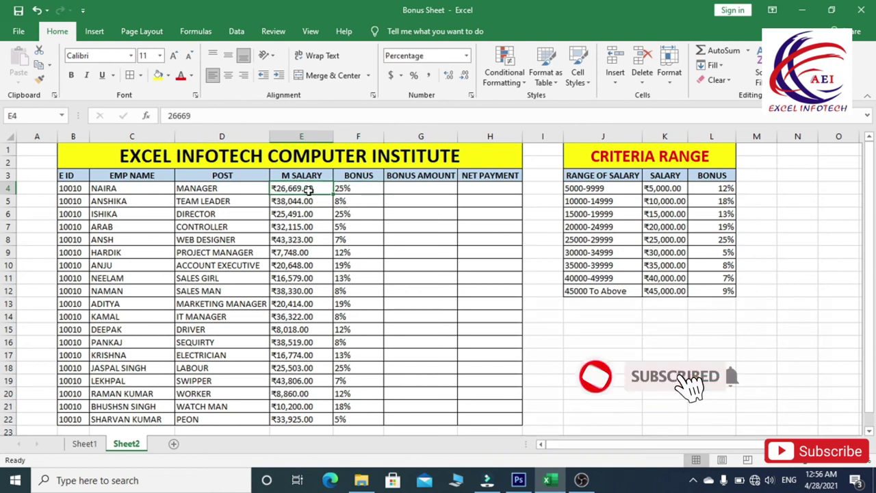
click(358, 191)
click(407, 188)
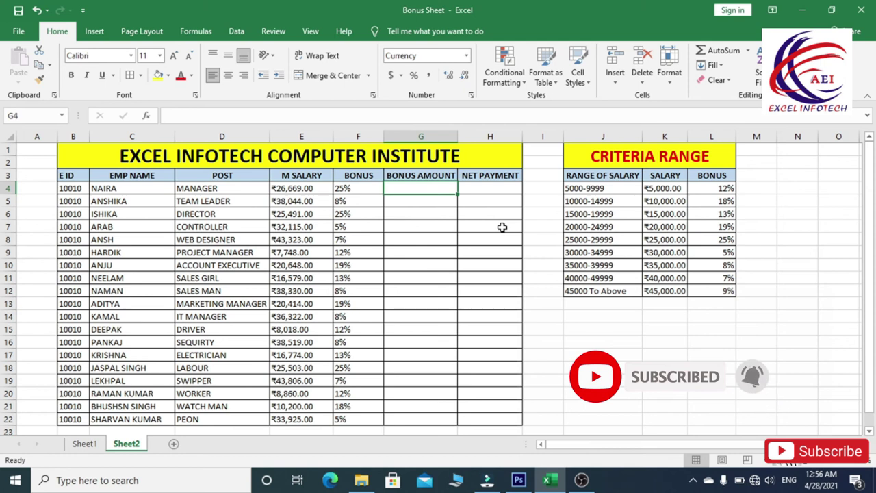
text(=)
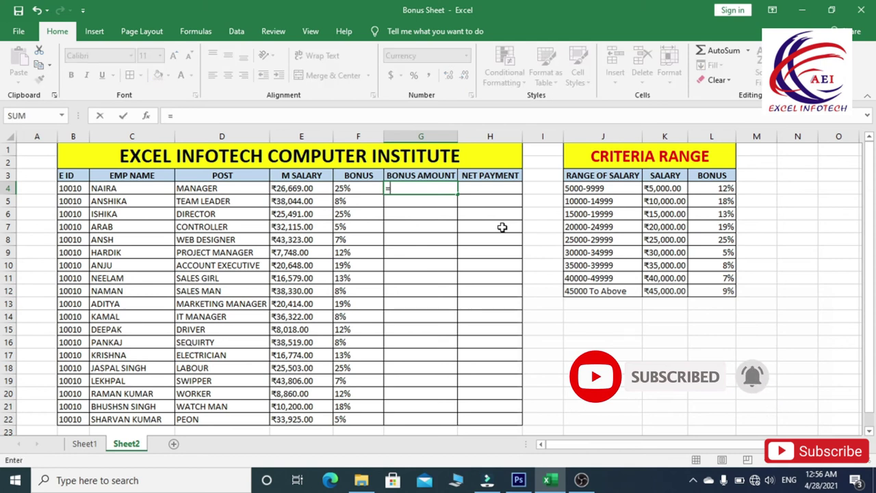
click(296, 189)
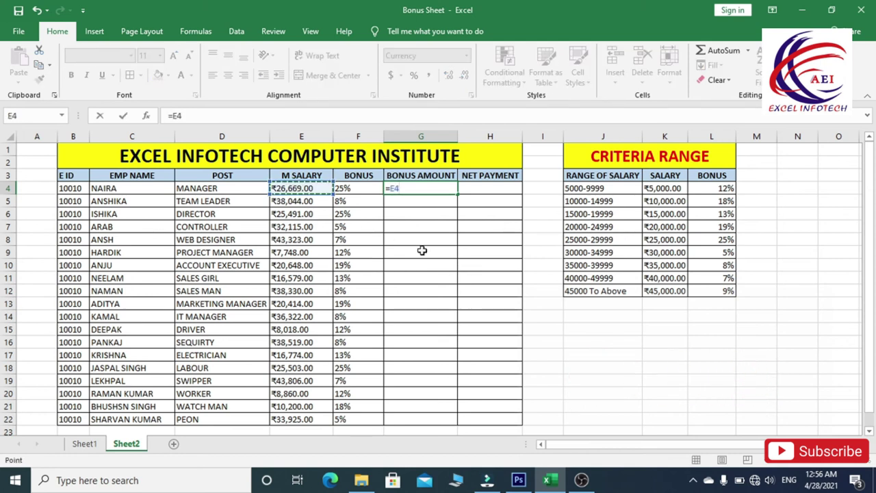
text(*)
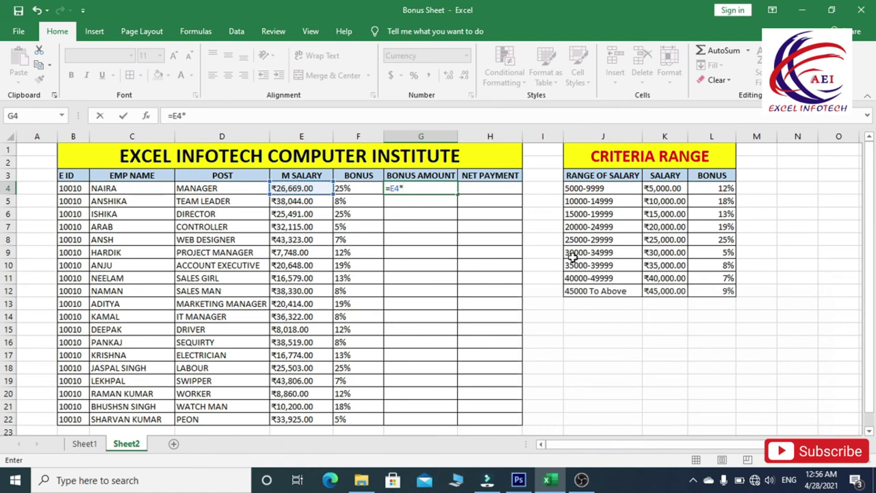
click(353, 189)
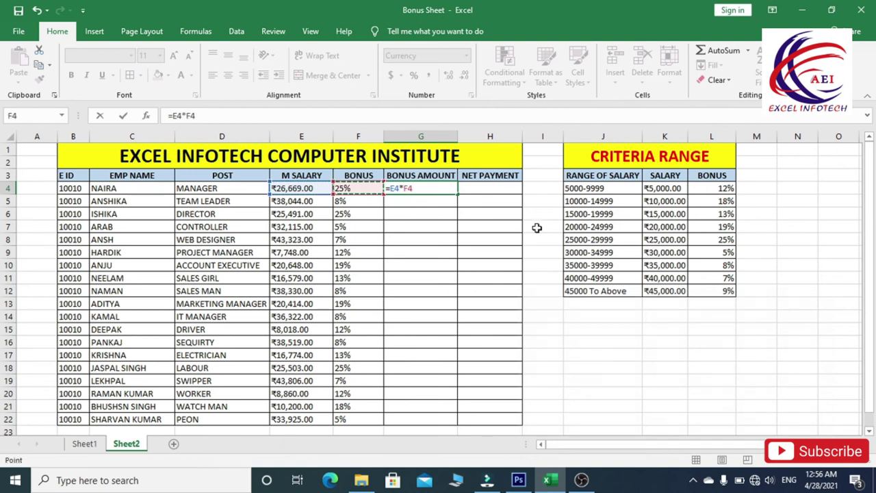
key(Return)
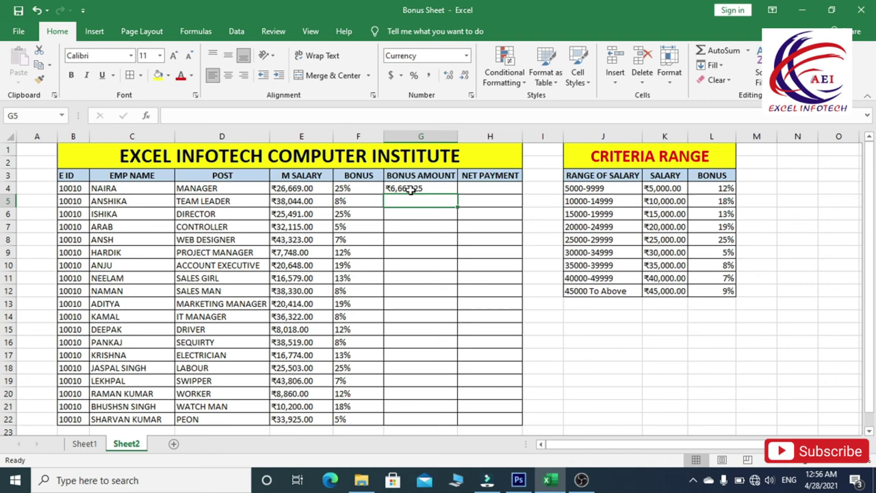
click(409, 189)
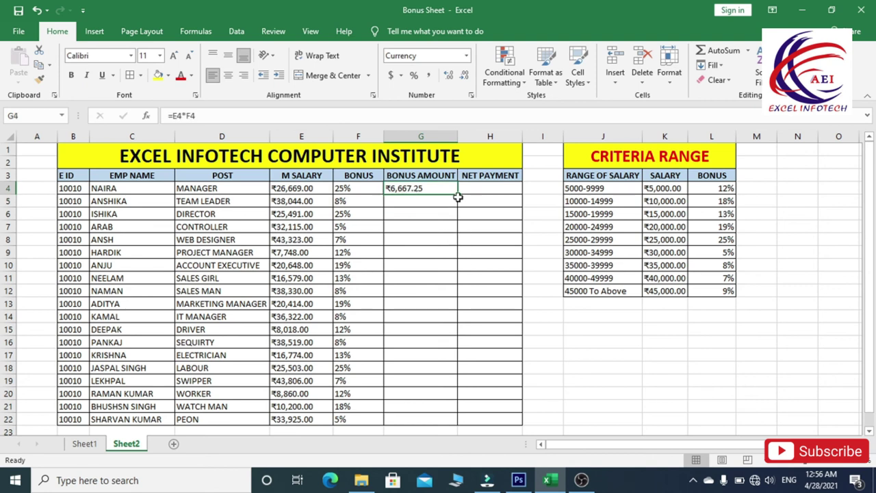
drag(461, 204, 440, 419)
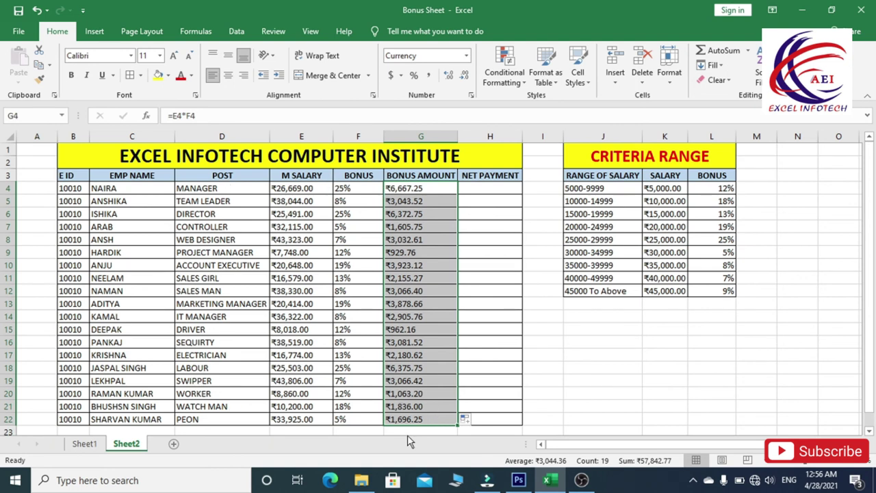
click(486, 191)
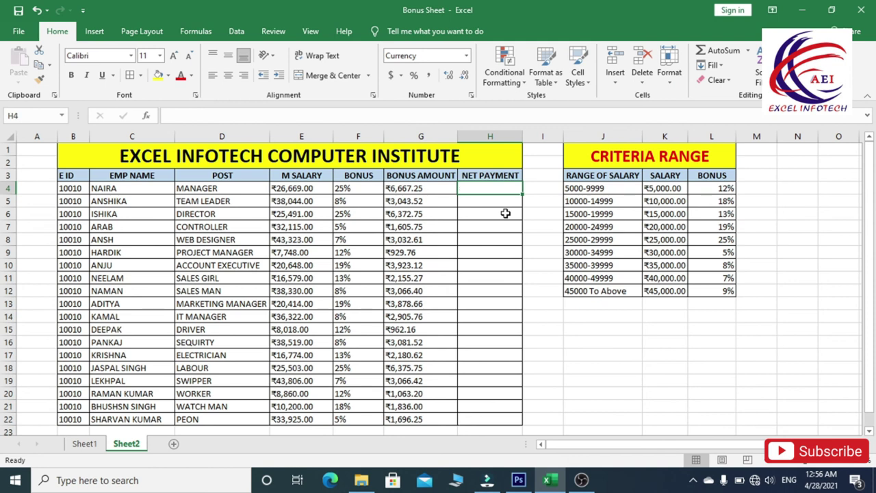
Enter =E4+G4 in H4 and fill it down to H22, giving ₹33,336.25 through ₹35,621.25
text(=)
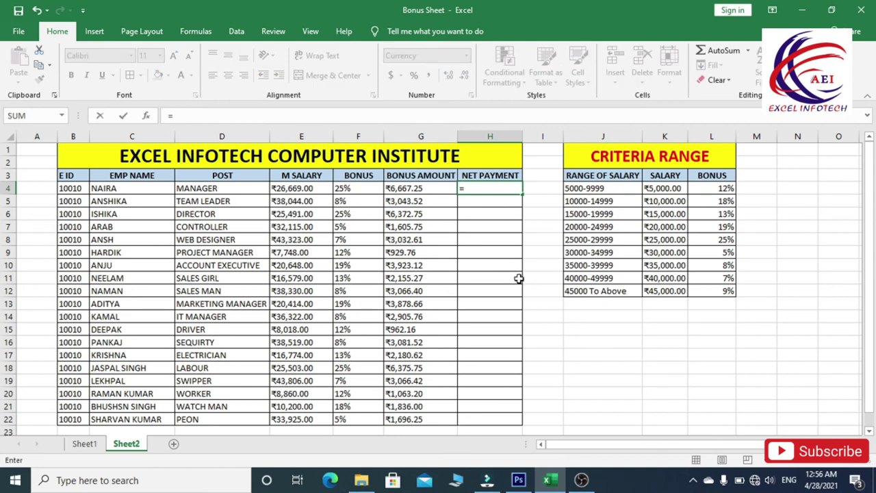
click(294, 191)
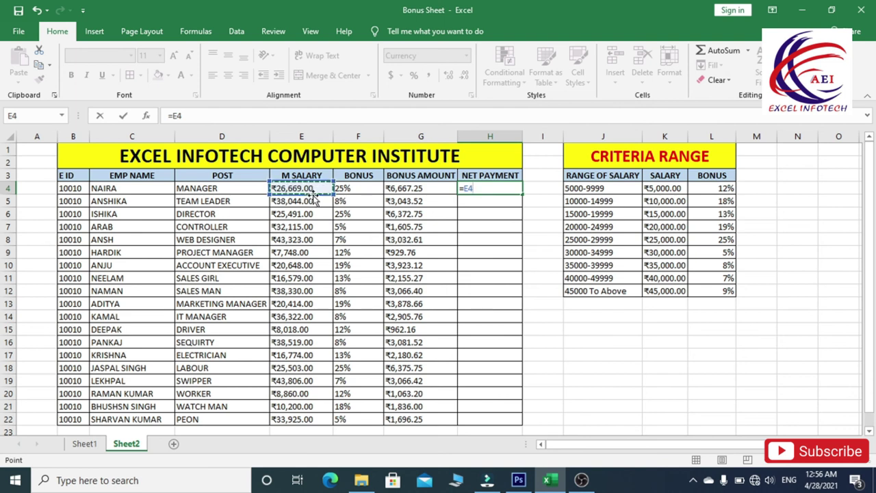
text(+)
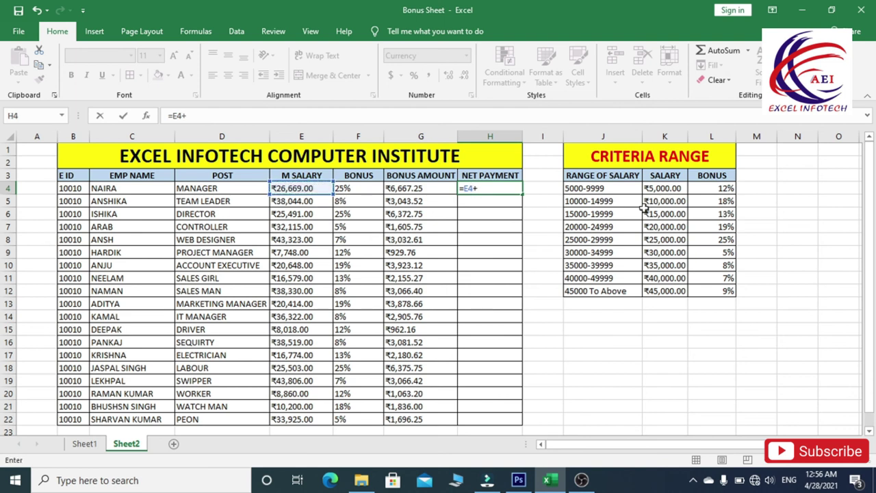
click(425, 189)
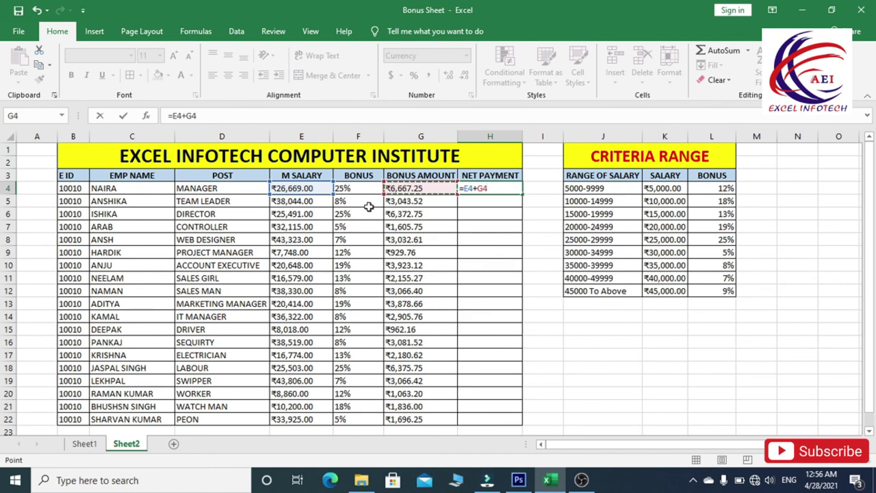
key(Return)
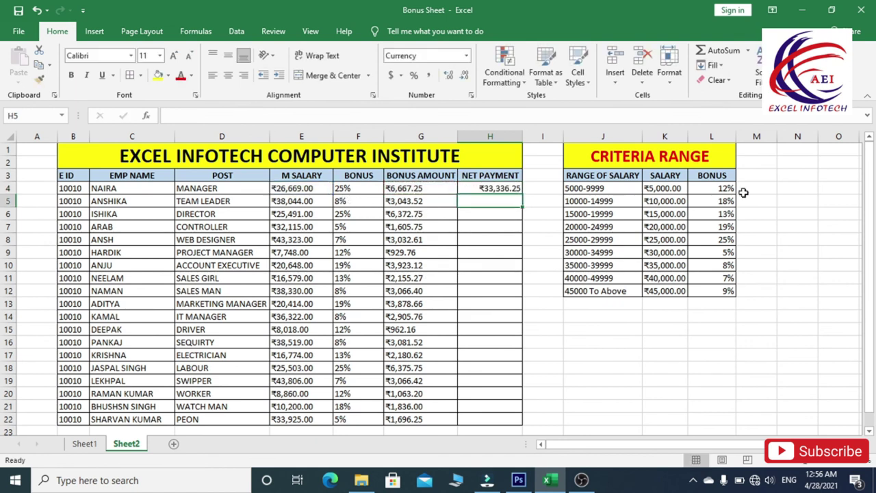
click(494, 188)
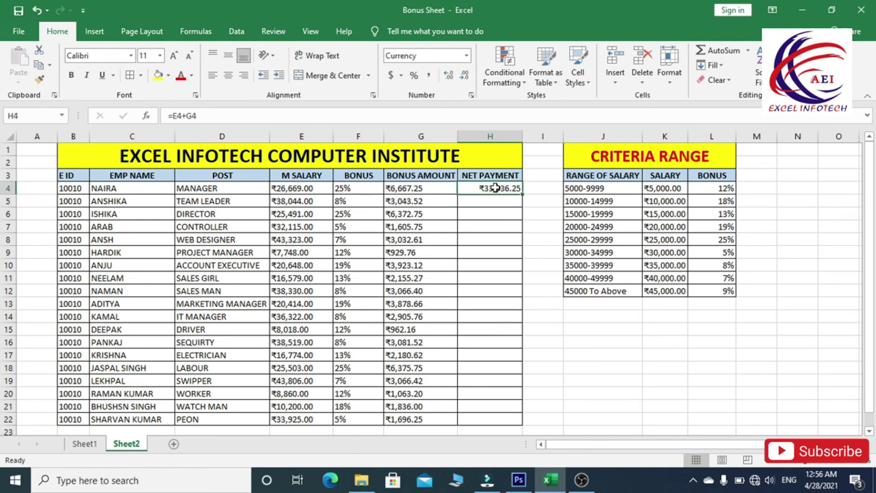
drag(523, 195, 522, 424)
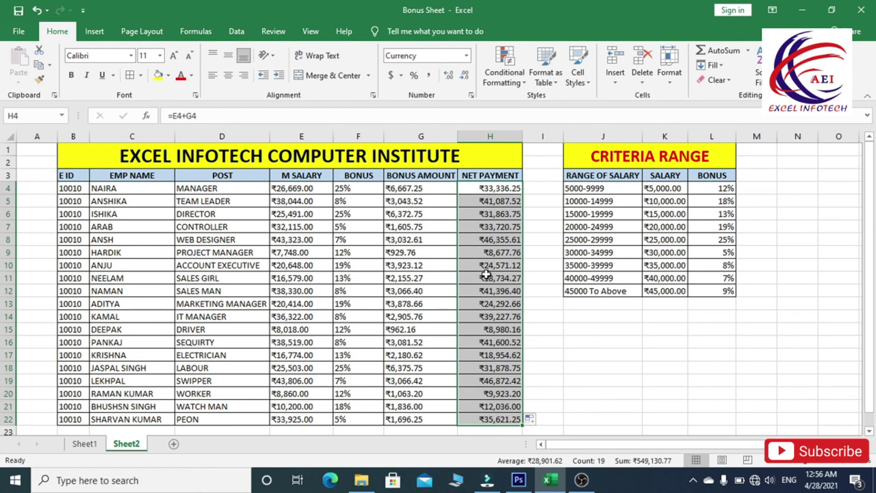
click(593, 353)
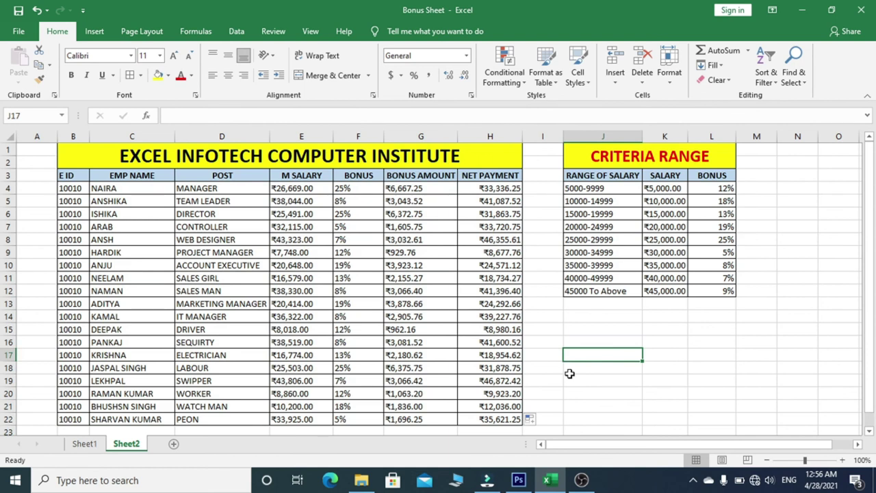